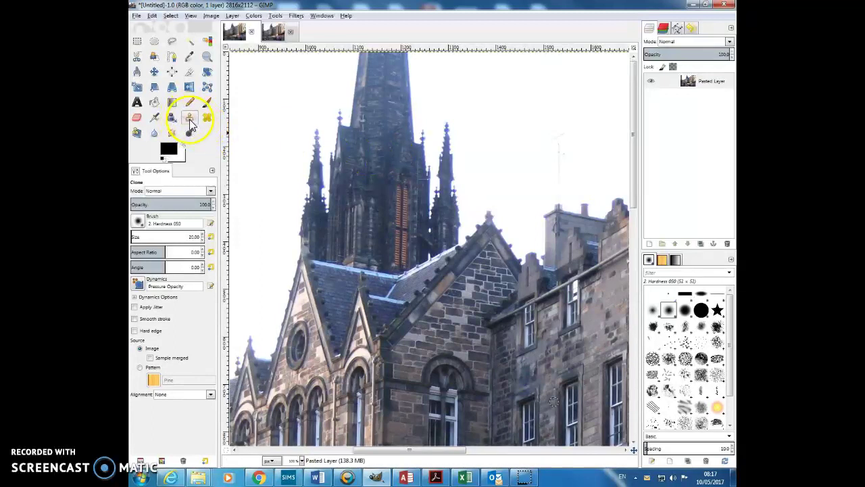
Step: Try cloning parts of the church tower into the empty sky on both sides of it, and undo both clone strokes
left_click_drag(354, 98, 356, 99)
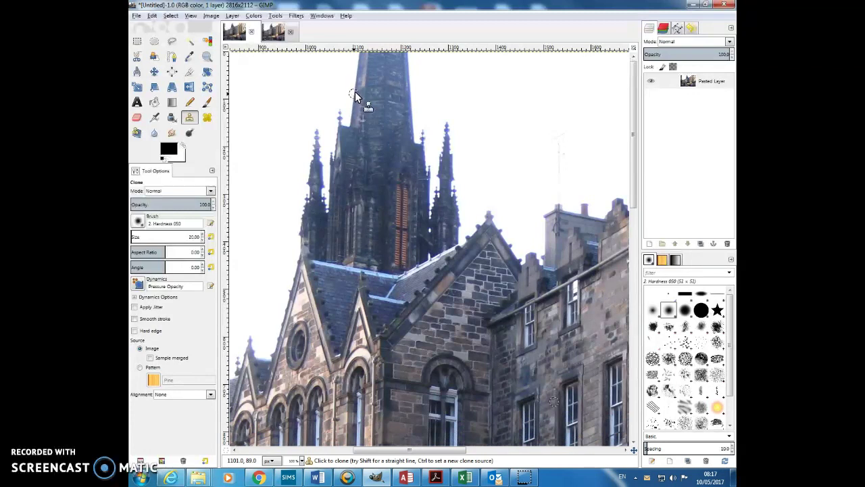
key("ctrl")
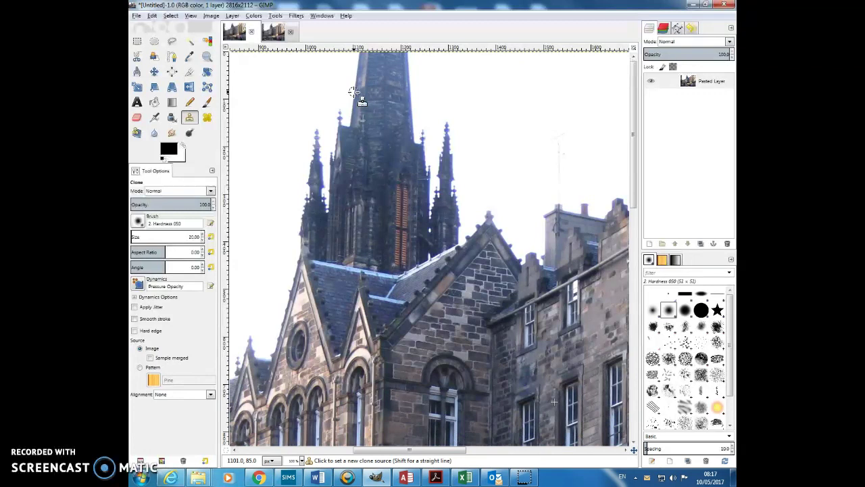
left_click(354, 92, "ctrl")
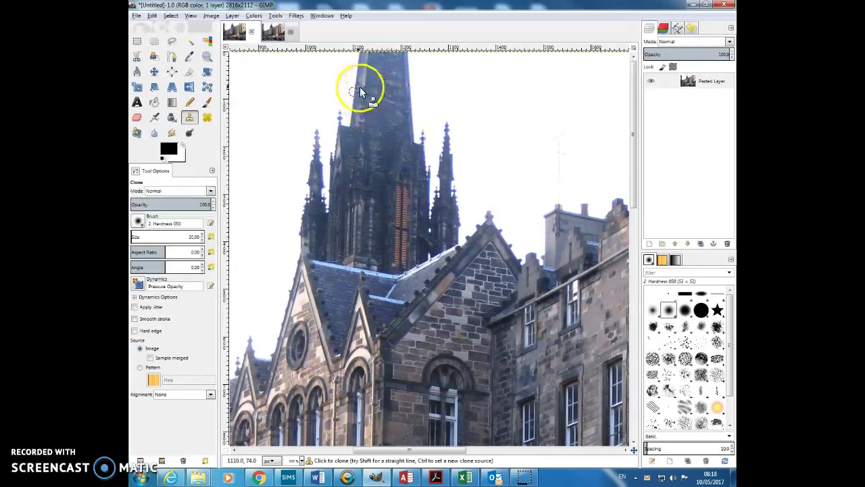
mouse_move(350, 97)
left_mouse_down()
mouse_move(517, 95)
mouse_move(530, 103)
mouse_move(497, 113)
mouse_move(522, 107)
mouse_move(502, 120)
mouse_move(537, 119)
mouse_move(515, 119)
mouse_move(561, 83)
mouse_move(541, 88)
mouse_move(540, 100)
mouse_move(569, 91)
mouse_move(544, 94)
mouse_move(540, 105)
mouse_move(578, 90)
mouse_move(571, 79)
mouse_move(546, 81)
mouse_move(564, 98)
mouse_move(529, 94)
mouse_move(551, 88)
mouse_move(511, 94)
mouse_move(559, 67)
mouse_move(548, 62)
mouse_move(537, 92)
mouse_move(499, 115)
mouse_move(523, 129)
mouse_move(487, 135)
mouse_move(513, 142)
mouse_move(485, 147)
mouse_move(494, 155)
mouse_move(483, 164)
mouse_move(511, 159)
mouse_move(473, 165)
mouse_move(488, 169)
mouse_move(476, 176)
mouse_move(482, 188)
mouse_move(473, 169)
mouse_move(467, 204)
mouse_move(479, 194)
mouse_move(459, 242)
mouse_move(470, 228)
mouse_move(473, 238)
mouse_move(471, 219)
mouse_move(490, 212)
mouse_move(482, 217)
mouse_move(488, 194)
mouse_move(495, 220)
mouse_move(500, 177)
mouse_move(494, 194)
mouse_move(500, 206)
mouse_move(511, 173)
left_mouse_up()
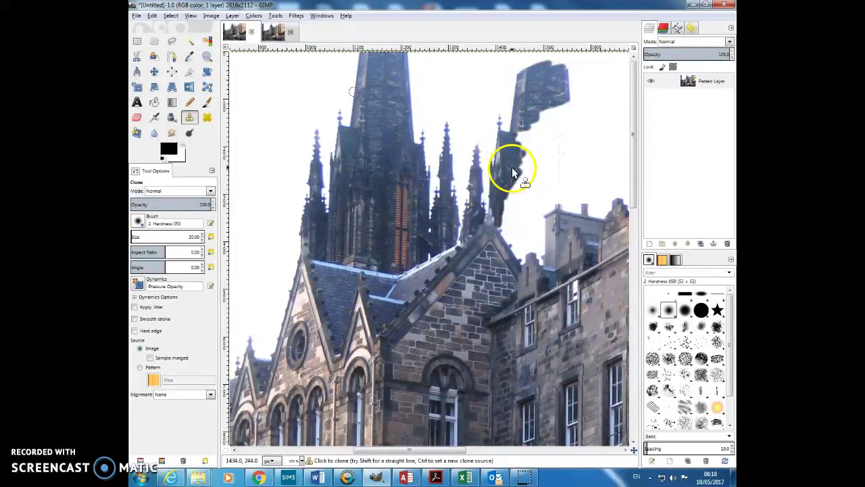
left_click(351, 92, "ctrl")
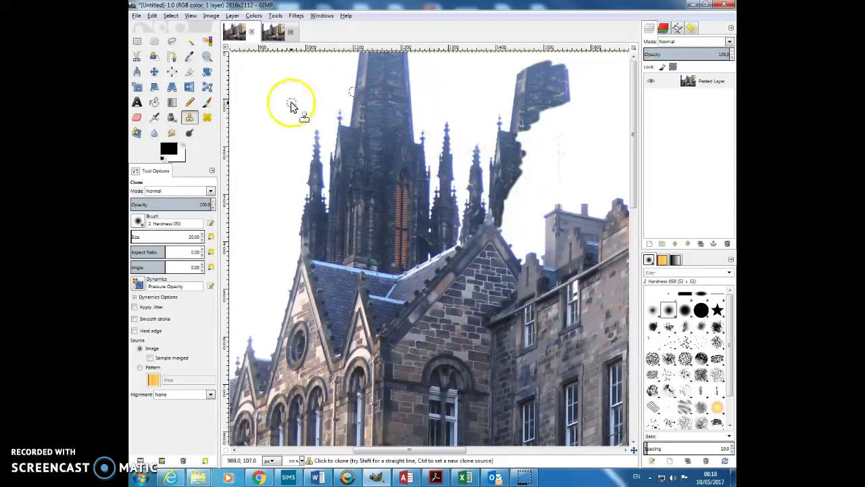
mouse_move(263, 96)
left_mouse_down()
mouse_move(270, 144)
mouse_move(255, 151)
mouse_move(273, 144)
mouse_move(271, 154)
mouse_move(253, 194)
mouse_move(257, 161)
mouse_move(243, 161)
mouse_move(262, 159)
mouse_move(237, 176)
mouse_move(246, 197)
mouse_move(232, 198)
mouse_move(253, 184)
mouse_move(259, 145)
mouse_move(256, 129)
mouse_move(251, 148)
mouse_move(244, 130)
mouse_move(236, 137)
mouse_move(245, 146)
mouse_move(247, 135)
mouse_move(275, 158)
left_mouse_up()
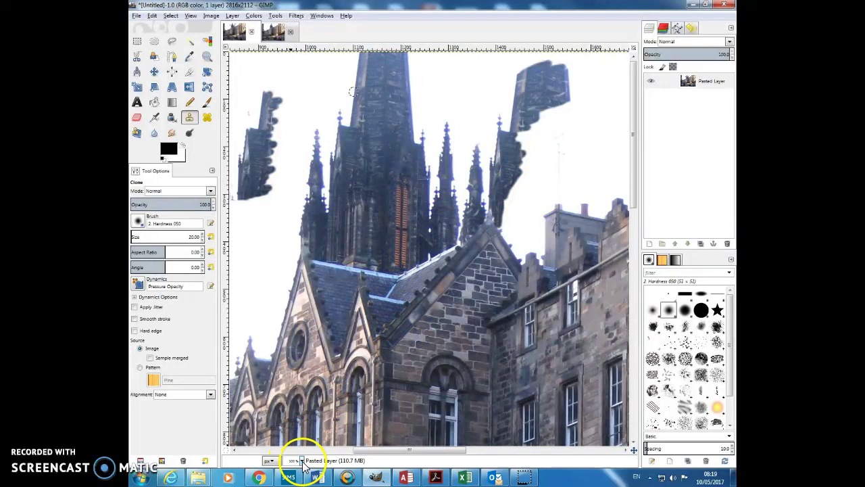
key("ctrl+z")
key("ctrl+z")
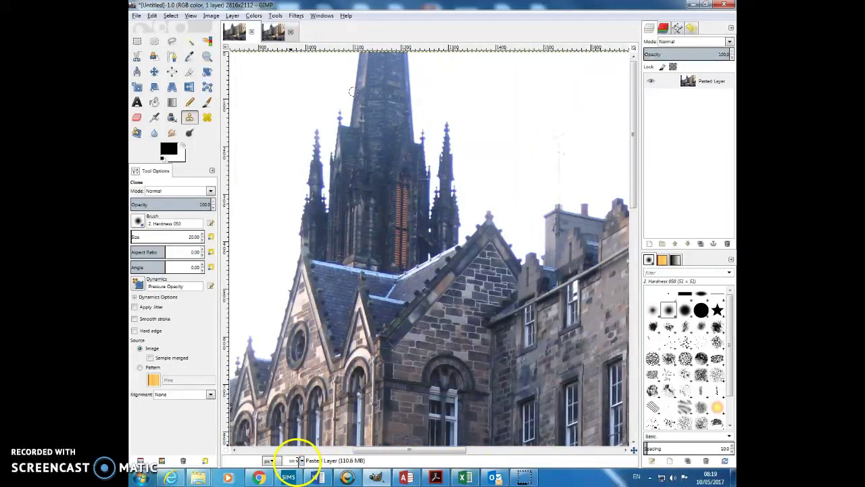
Step: Examine the whole street photo at 33.3% zoom and the red car up close at 200%
left_click(302, 460)
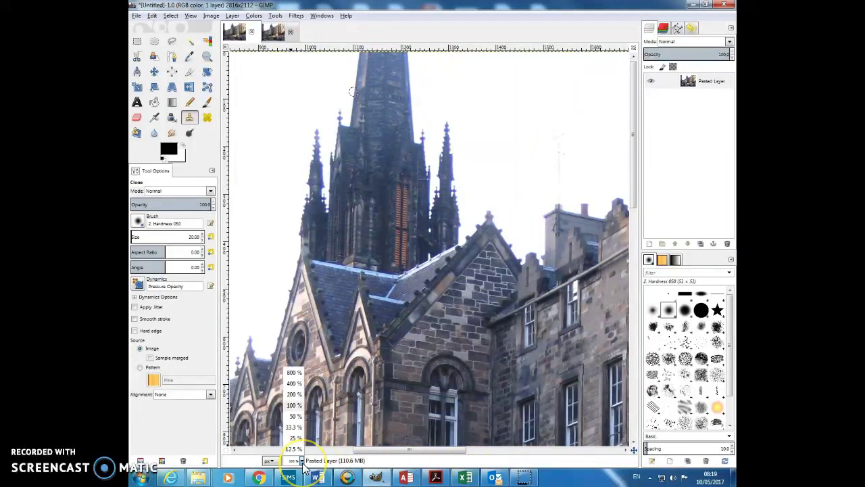
left_click(292, 427)
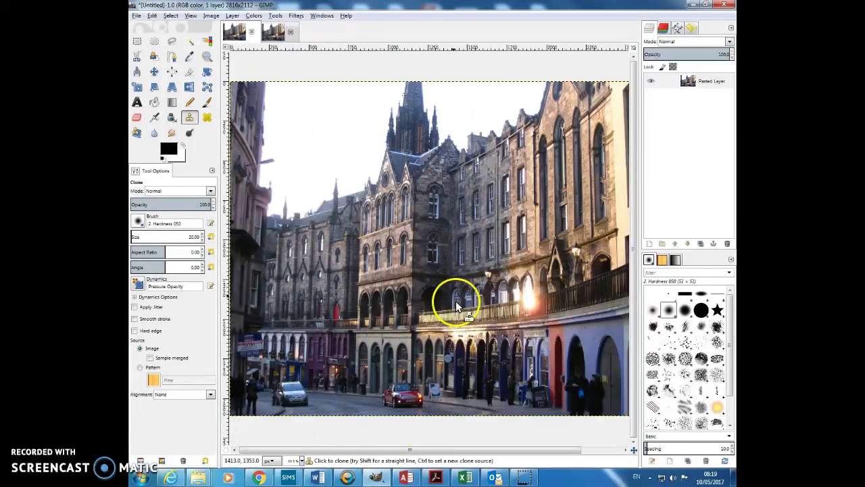
left_click(402, 370)
left_click(380, 396)
left_click(414, 398)
left_click(392, 386)
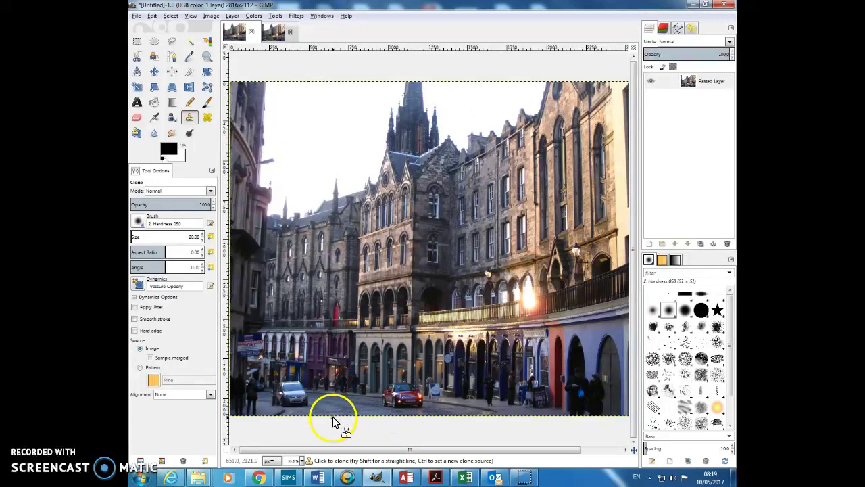
left_click(304, 460)
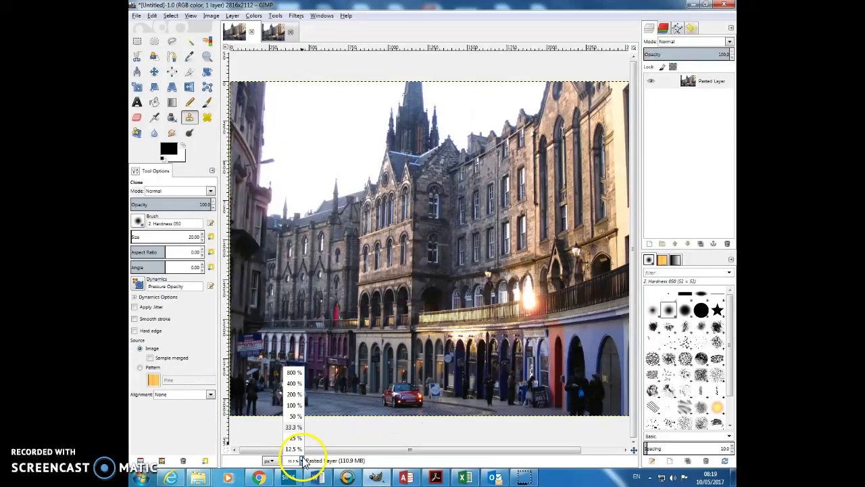
left_click(302, 393)
left_click_drag(635, 239, 625, 397)
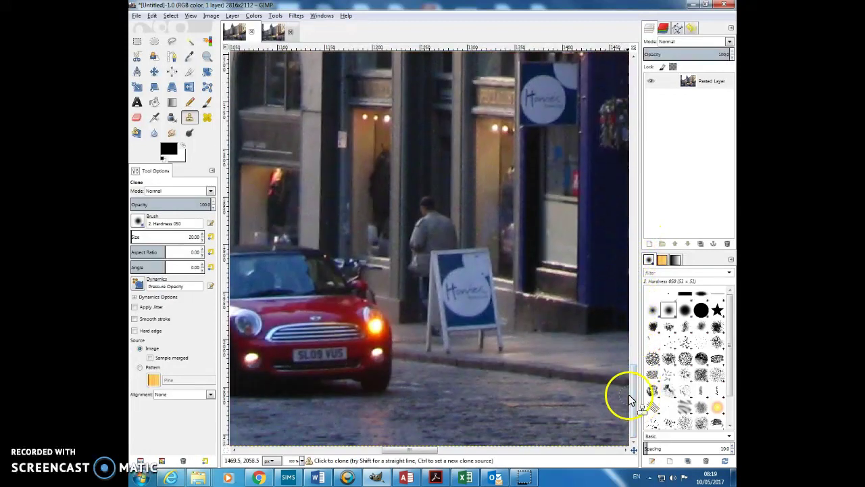
left_click_drag(420, 451, 399, 454)
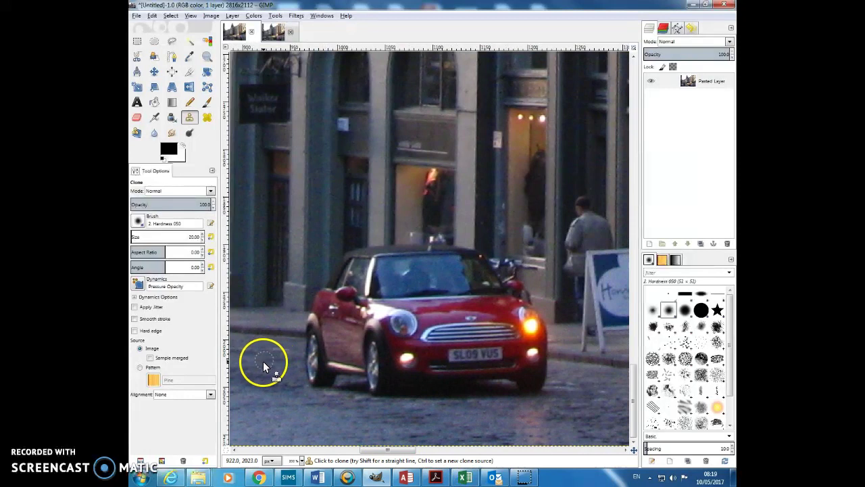
Step: Clone cobblestones from the road beside the red car over its wheels and the lower part of its front
key("ctrl")
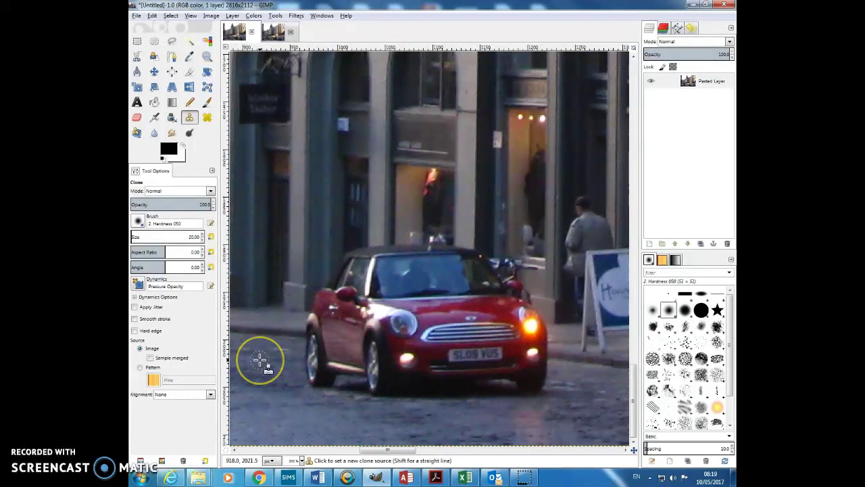
left_click(298, 365)
mouse_move(309, 366)
left_mouse_down()
mouse_move(331, 376)
mouse_move(331, 386)
mouse_move(302, 378)
mouse_move(330, 366)
mouse_move(304, 355)
mouse_move(333, 354)
mouse_move(304, 348)
mouse_move(345, 359)
mouse_move(340, 377)
mouse_move(351, 388)
mouse_move(340, 387)
mouse_move(354, 395)
mouse_move(362, 352)
mouse_move(355, 359)
mouse_move(356, 349)
mouse_move(352, 356)
mouse_move(335, 348)
mouse_move(303, 359)
mouse_move(321, 397)
mouse_move(322, 378)
mouse_move(302, 367)
mouse_move(324, 357)
mouse_move(281, 350)
left_mouse_up()
left_click(280, 351, "ctrl")
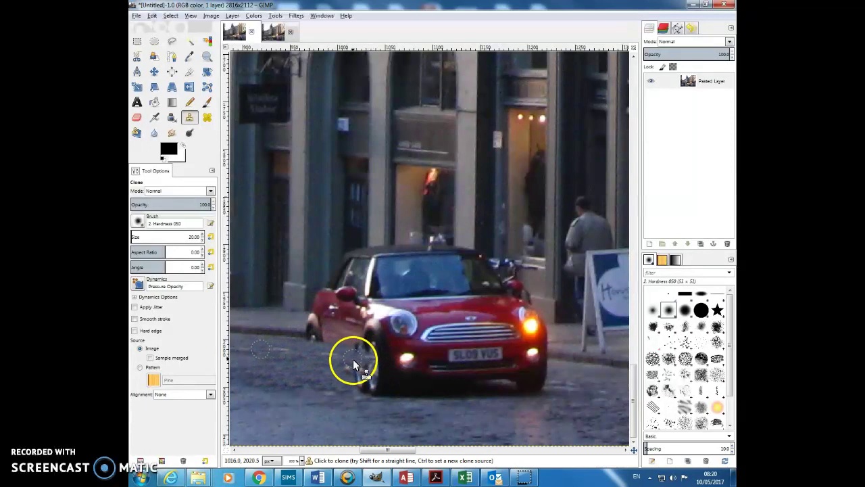
left_click_drag(354, 372, 358, 381)
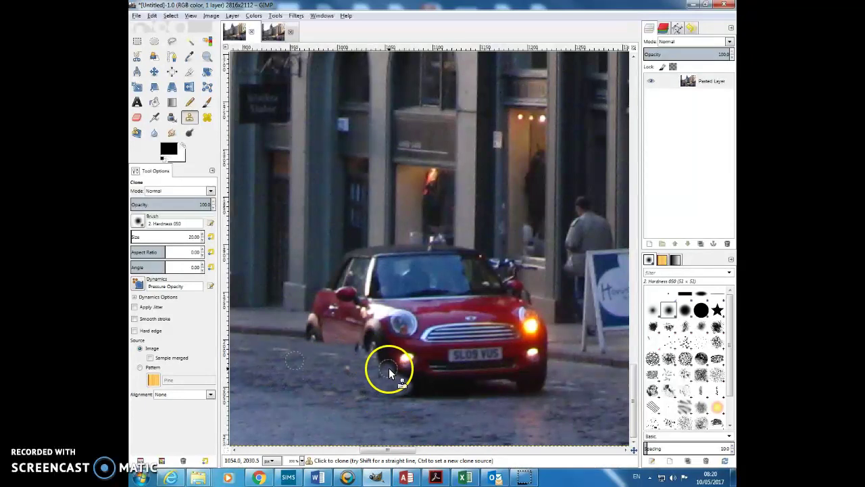
mouse_move(406, 360)
left_mouse_down()
mouse_move(394, 384)
mouse_move(420, 389)
mouse_move(349, 389)
mouse_move(432, 387)
mouse_move(433, 378)
mouse_move(408, 373)
mouse_move(442, 392)
mouse_move(431, 368)
mouse_move(385, 361)
mouse_move(319, 425)
left_mouse_up()
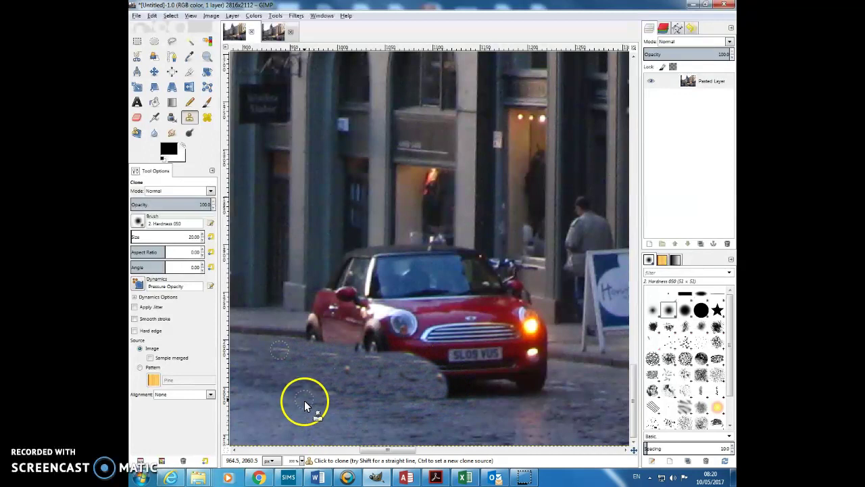
Step: Clone the kerb edge beside the red car across its rear wheel arch and door, continuing the kerb line
key("ctrl")
left_click(287, 329, "ctrl")
left_click_drag(261, 327, 294, 327)
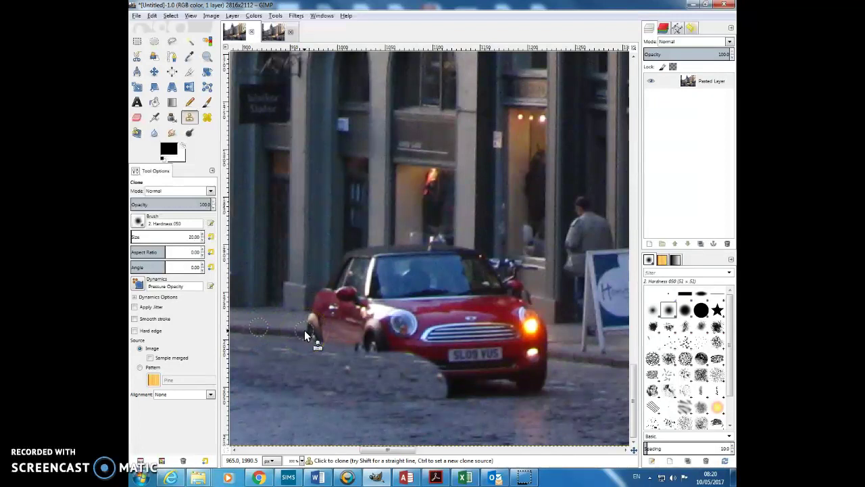
mouse_move(308, 330)
left_mouse_down()
mouse_move(333, 337)
mouse_move(306, 325)
mouse_move(352, 337)
mouse_move(321, 336)
mouse_move(373, 337)
mouse_move(359, 339)
mouse_move(375, 349)
mouse_move(356, 349)
mouse_move(390, 345)
mouse_move(382, 332)
mouse_move(314, 320)
left_mouse_up()
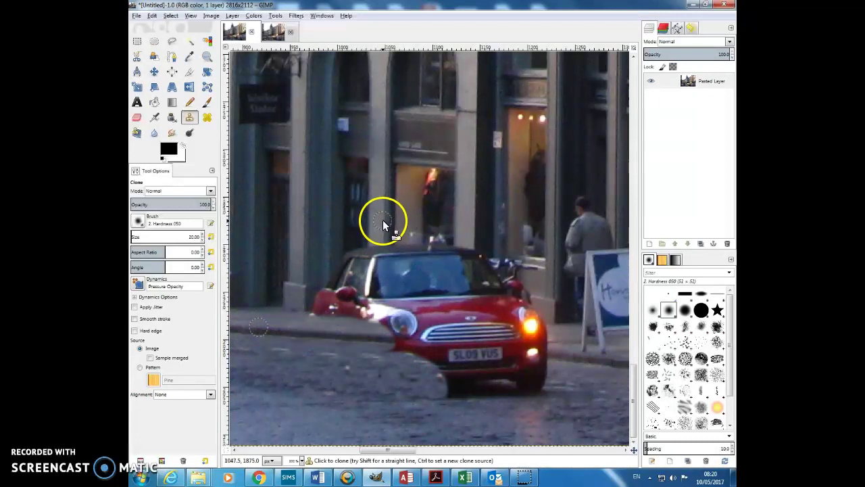
Step: Clone the stone pillar behind the red car downward over the front edge of its roof and windscreen
key("ctrl")
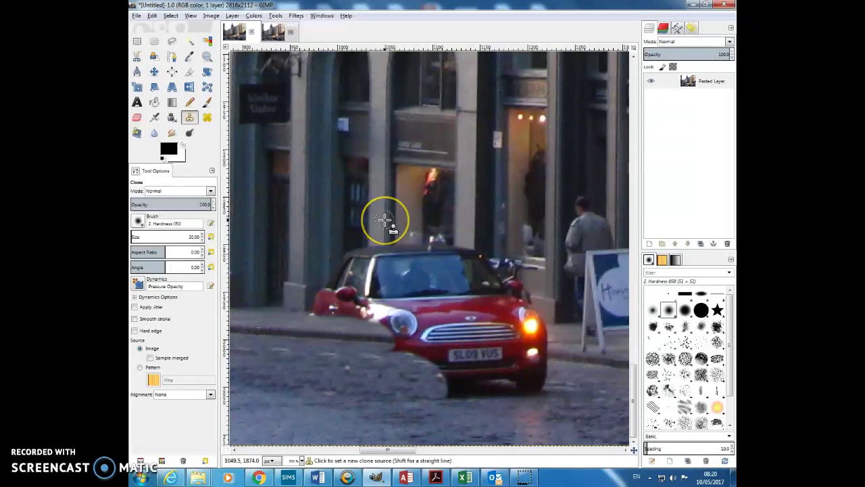
left_click(385, 220, "ctrl")
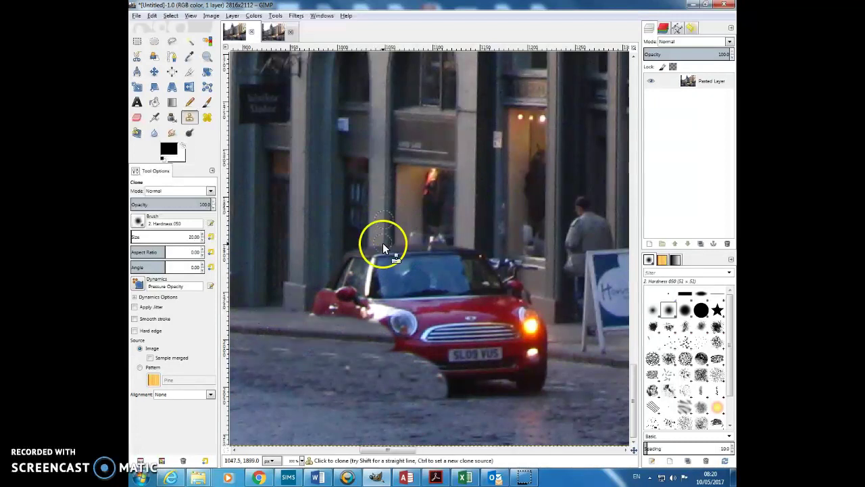
mouse_move(384, 243)
left_mouse_down()
mouse_move(371, 250)
mouse_move(390, 248)
mouse_move(378, 258)
left_mouse_up()
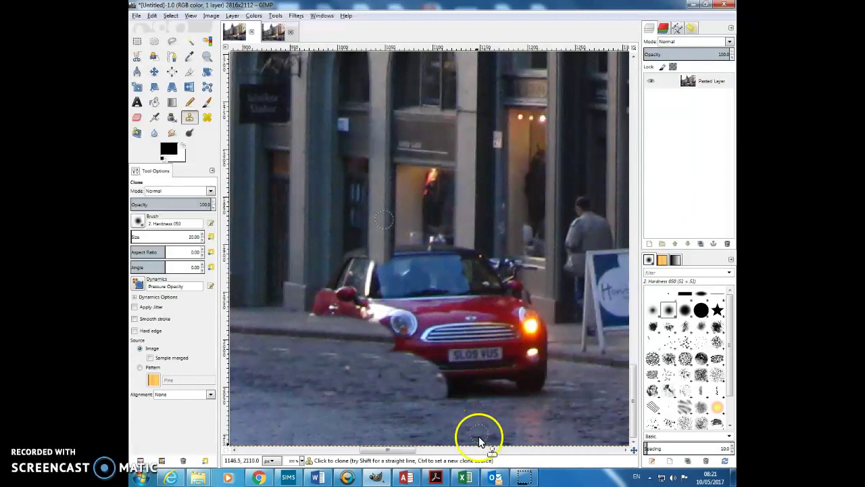
Step: Add a transparent layer named patch and enable Sample merged for the Clone tool, keeping the patch layer active
left_click_drag(408, 450, 307, 451)
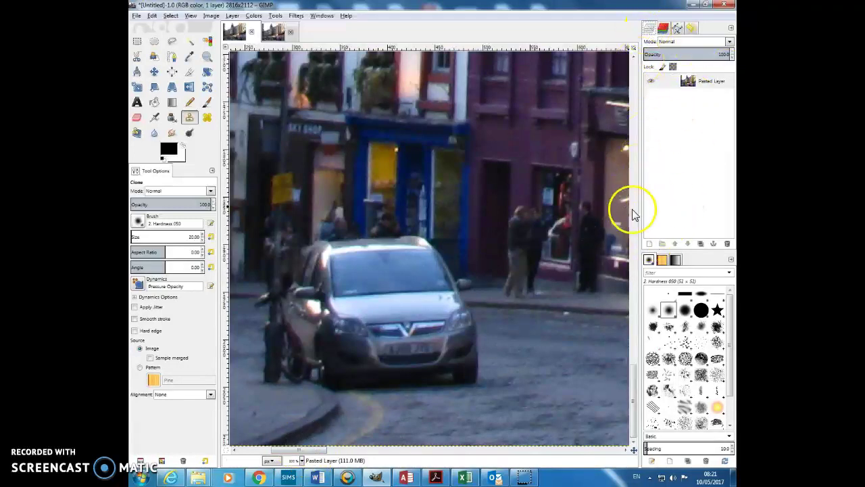
left_click(649, 243)
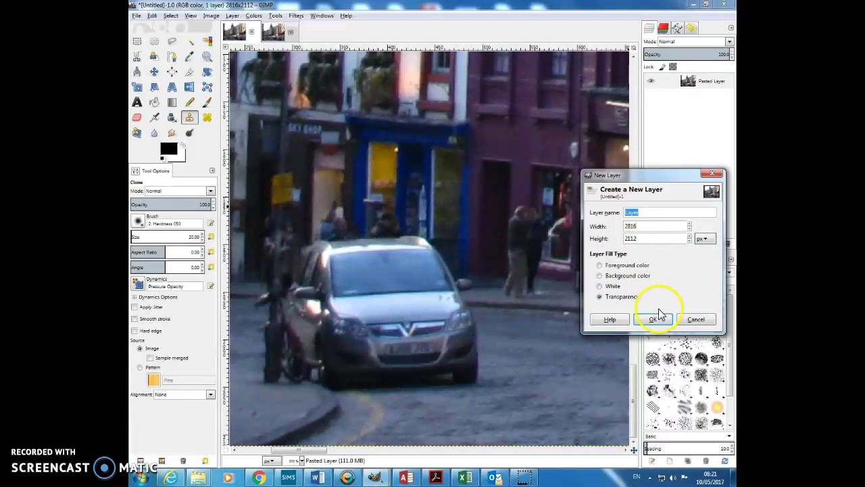
type("pa")
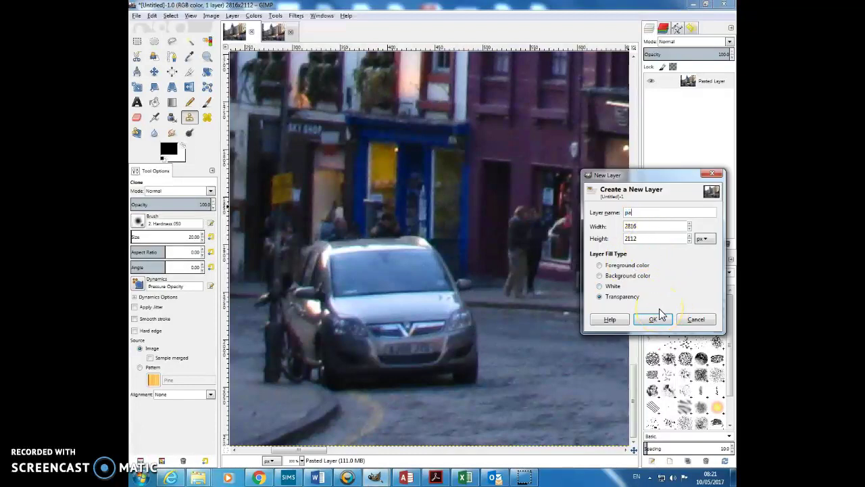
left_click(661, 315)
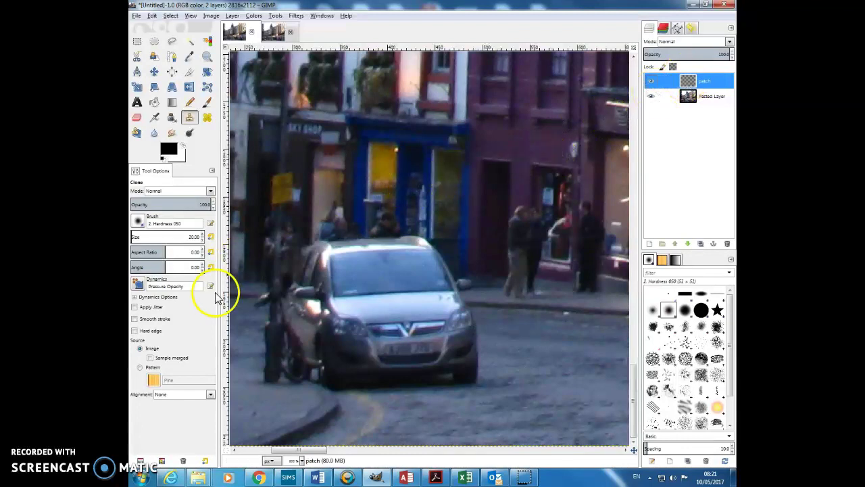
left_click(155, 357)
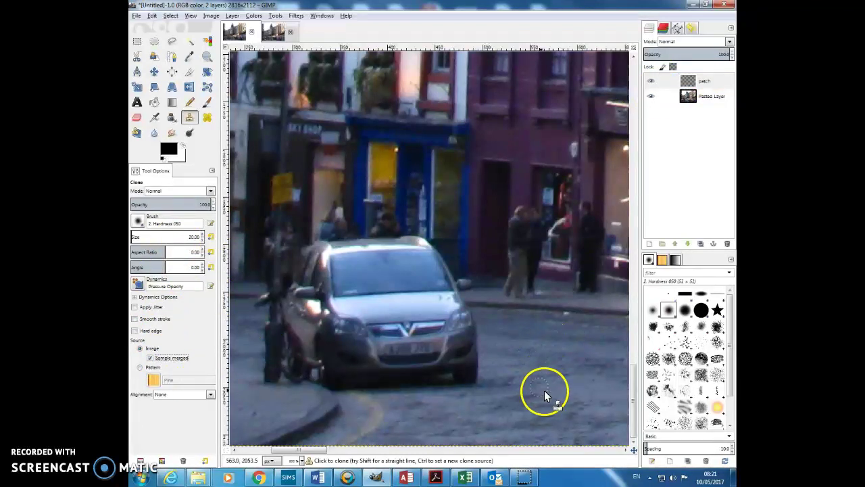
left_click(688, 81)
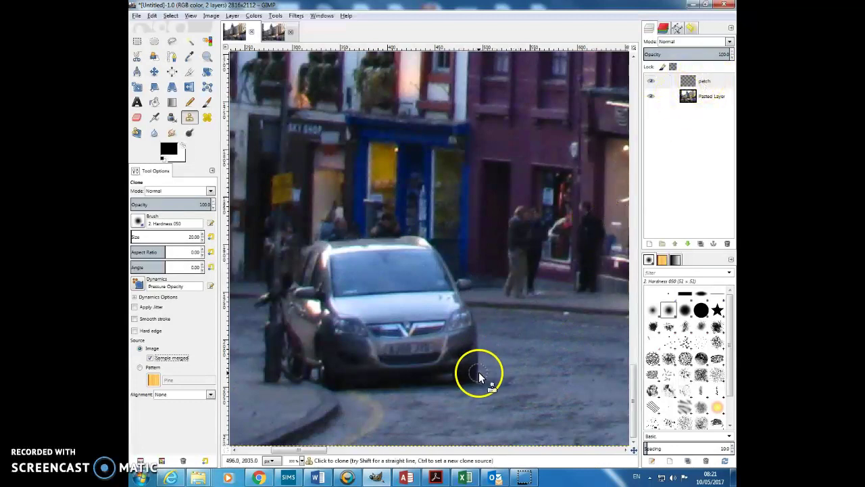
Step: On the patch layer, clone the open road over the silver car's wheel, headlight and bumper nearest the road
left_click(550, 367, "ctrl")
mouse_move(485, 358)
left_mouse_down()
mouse_move(472, 385)
mouse_move(448, 371)
mouse_move(477, 334)
left_mouse_up()
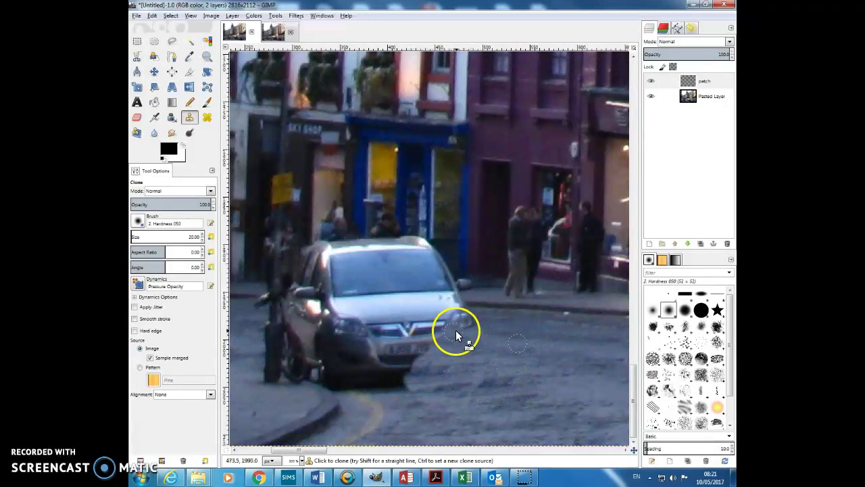
mouse_move(470, 323)
left_mouse_down()
mouse_move(424, 336)
mouse_move(407, 389)
left_mouse_up()
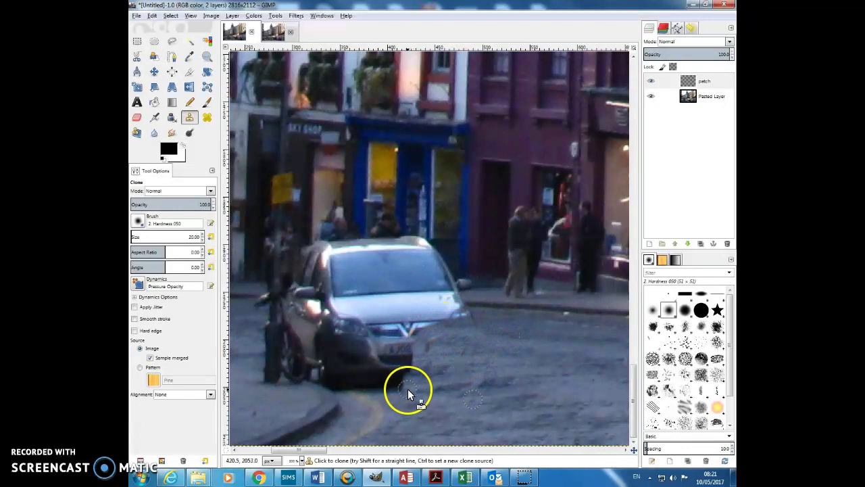
mouse_move(403, 345)
left_mouse_down()
mouse_move(394, 395)
mouse_move(373, 381)
mouse_move(386, 363)
mouse_move(412, 358)
mouse_move(406, 368)
mouse_move(415, 332)
mouse_move(474, 318)
left_mouse_up()
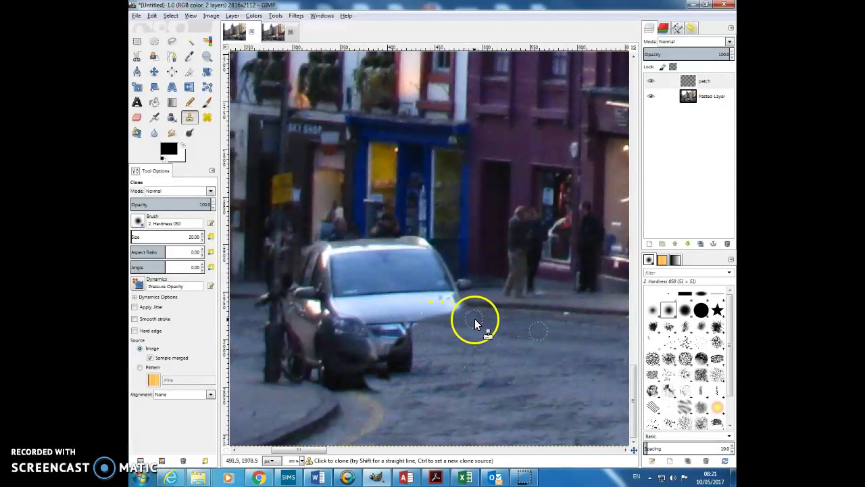
Step: Sample road closer to the silver car and clone it over the leftover dark remnants below its grille
left_click(459, 350, "ctrl")
mouse_move(403, 367)
left_mouse_down()
mouse_move(412, 334)
mouse_move(407, 367)
mouse_move(386, 367)
mouse_move(396, 366)
left_mouse_up()
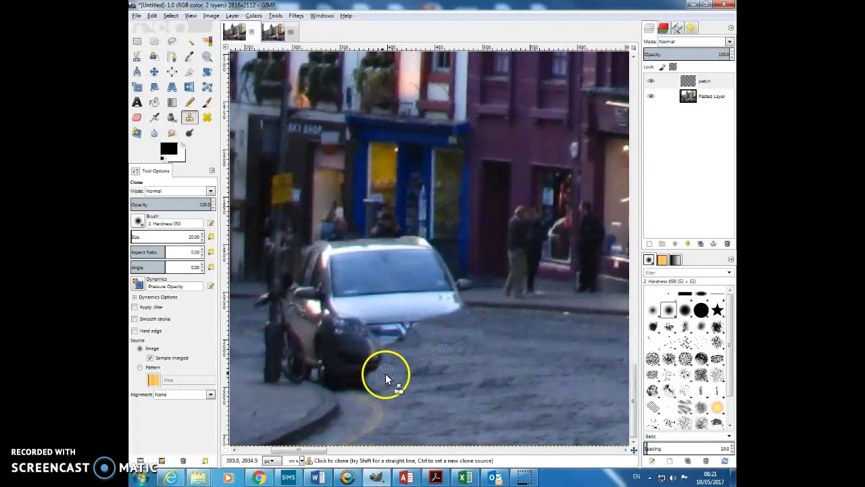
left_click_drag(408, 338, 424, 346)
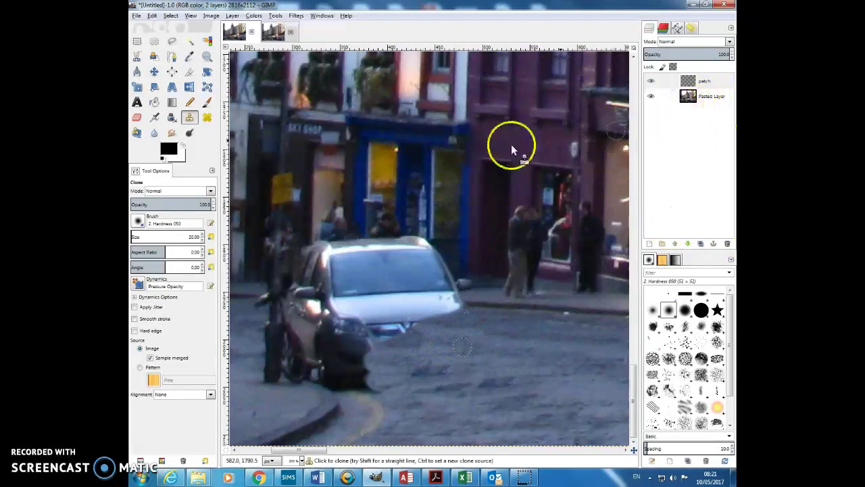
Step: Compare the photo with the patch layer shown and hidden, and hide the Pasted Layer to view the cloned road alone
left_click(650, 81)
left_click(651, 82)
left_click(650, 81)
left_click(651, 81)
left_click(651, 81)
left_click(651, 82)
left_click(651, 81)
left_click(651, 81)
left_click_drag(648, 108, 669, 129)
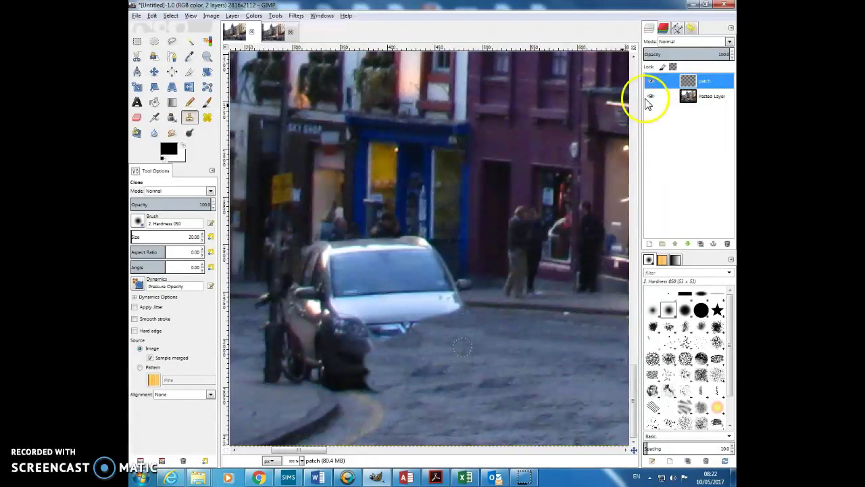
left_click(650, 96)
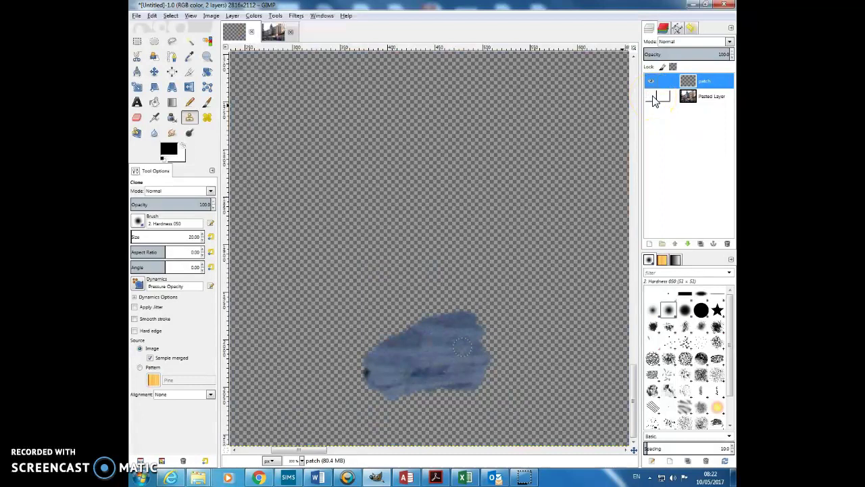
Step: Show the Pasted Layer again and compare the photo with the patch layer hidden and shown
left_click(651, 96)
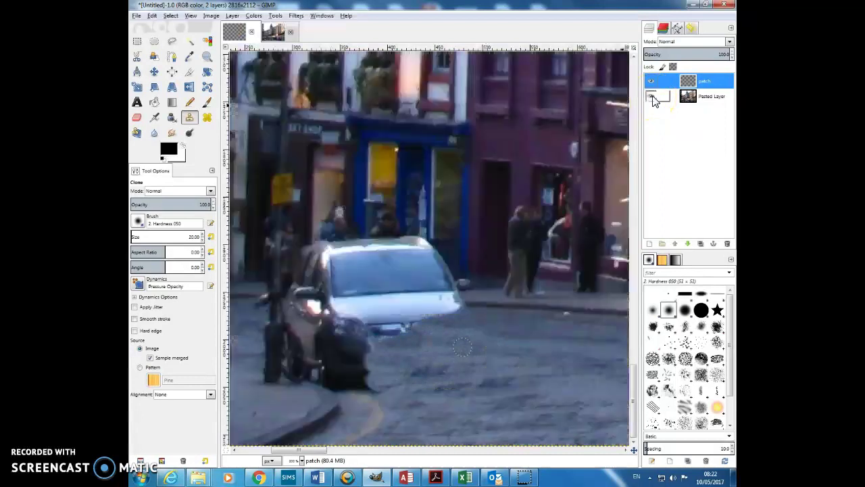
mouse_move(451, 272)
left_mouse_down()
mouse_move(423, 303)
mouse_move(387, 294)
mouse_move(343, 305)
mouse_move(400, 320)
mouse_move(377, 343)
left_mouse_up()
left_click(653, 85)
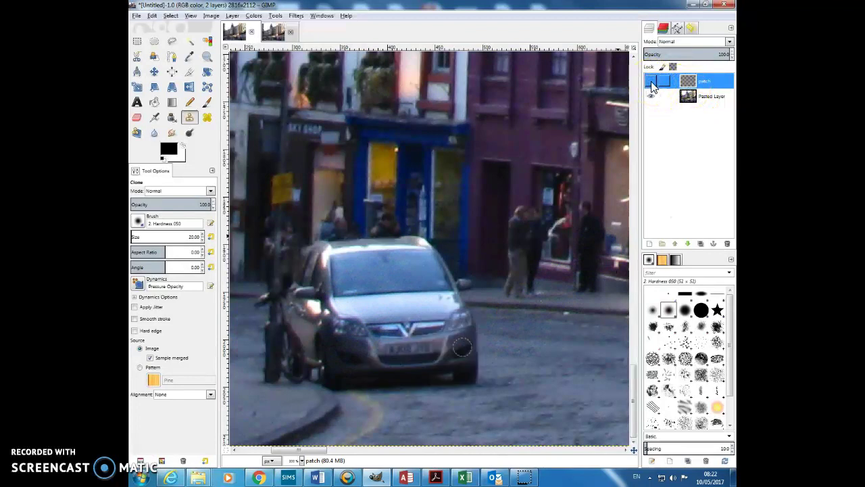
left_click(651, 81)
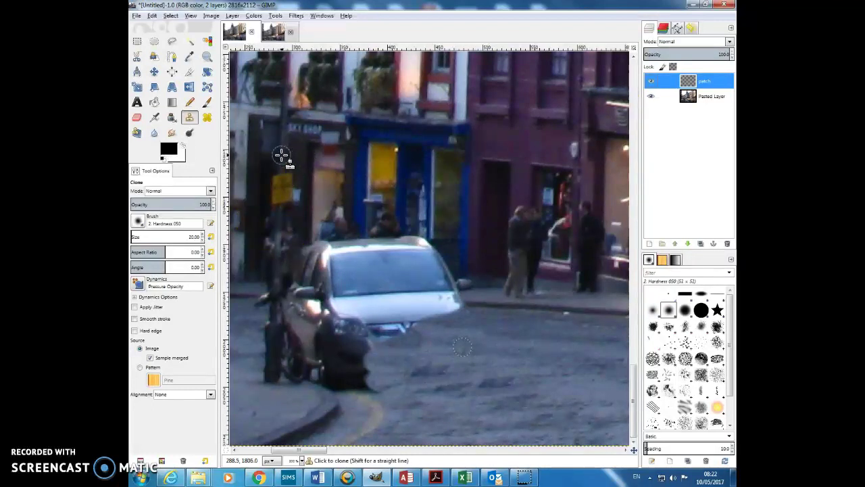
Step: Add a transparent layer named sign patch and clone the dark post above the yellow sign over the sign
left_click(285, 174)
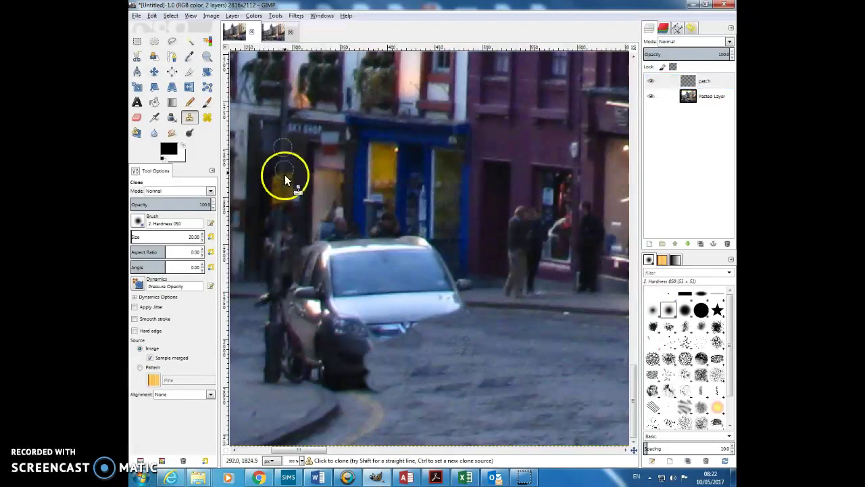
left_click(458, 132)
left_click(289, 190)
left_click(649, 243)
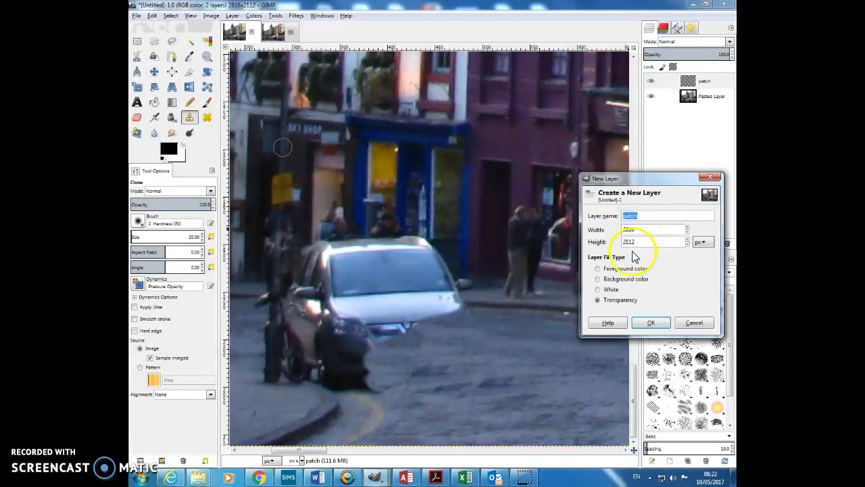
type("sign")
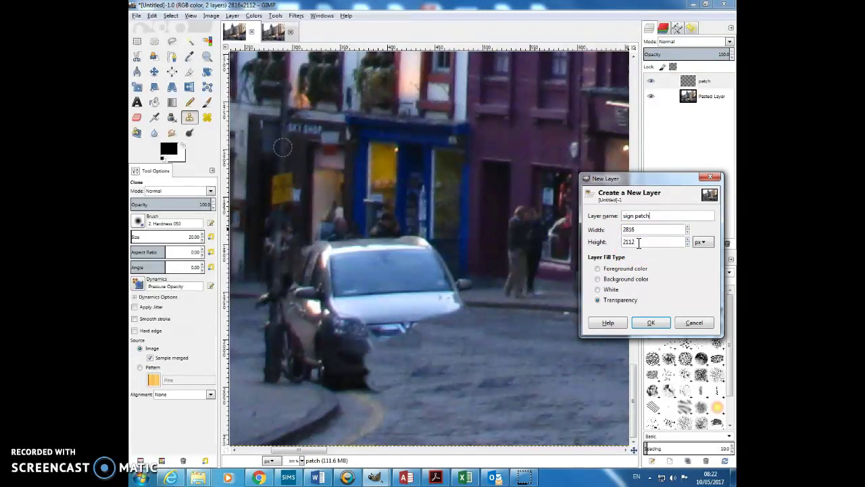
left_click(645, 323)
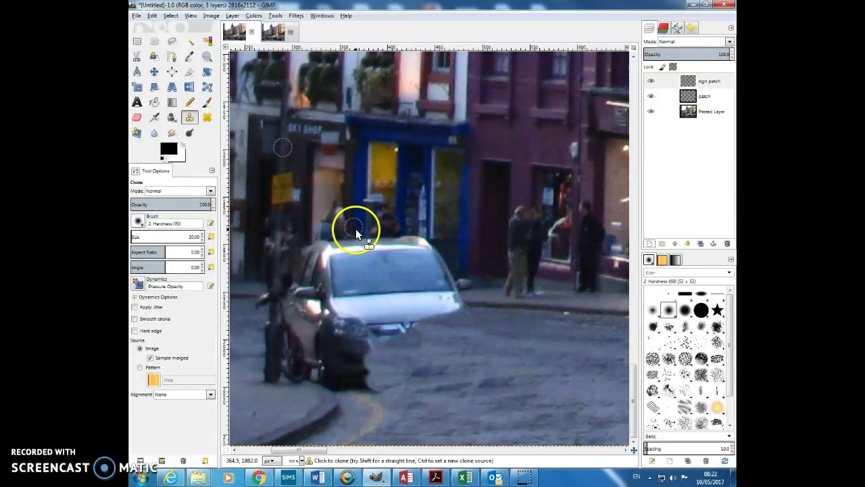
mouse_move(282, 169)
left_mouse_down()
mouse_move(276, 194)
mouse_move(288, 187)
mouse_move(289, 172)
mouse_move(275, 178)
mouse_move(277, 199)
mouse_move(288, 201)
mouse_move(278, 200)
mouse_move(280, 190)
mouse_move(277, 202)
mouse_move(289, 194)
mouse_move(338, 237)
mouse_move(365, 236)
left_mouse_up()
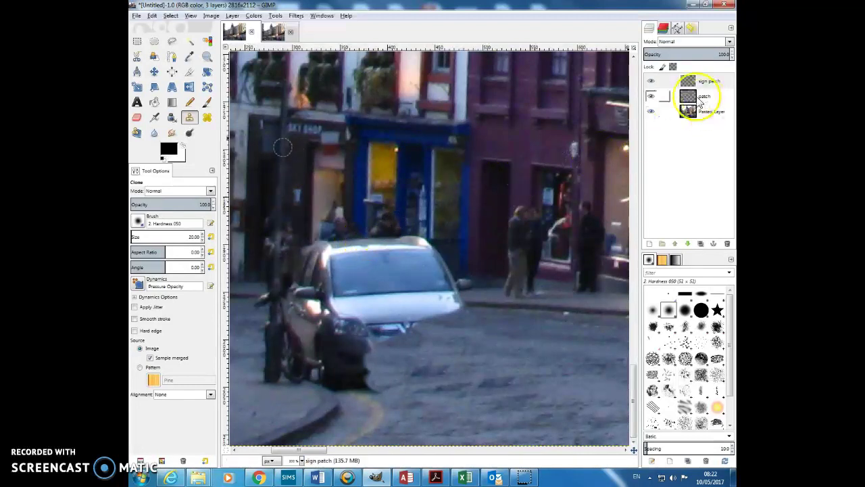
Step: Compare the photo with the sign patch layer and the patch layer each hidden and shown
left_click(652, 82)
left_click(651, 82)
left_click(651, 82)
left_click(651, 81)
left_click(651, 82)
left_click(651, 97)
left_click(651, 97)
left_click(651, 97)
left_click(651, 96)
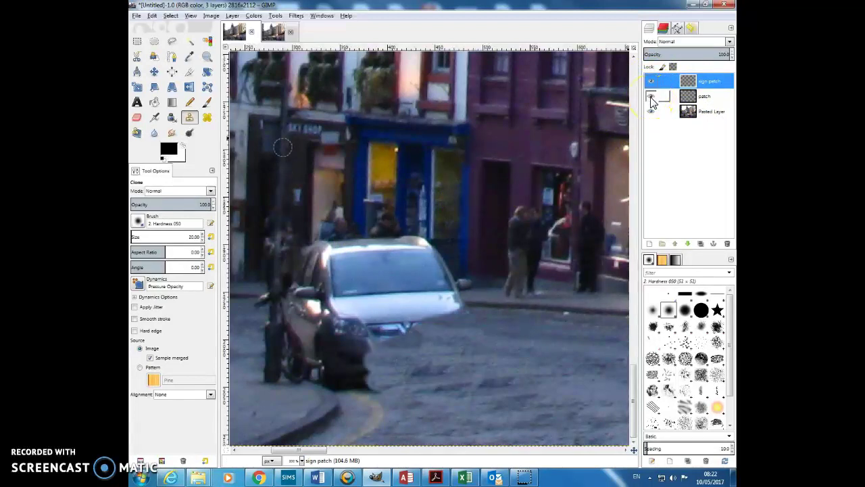
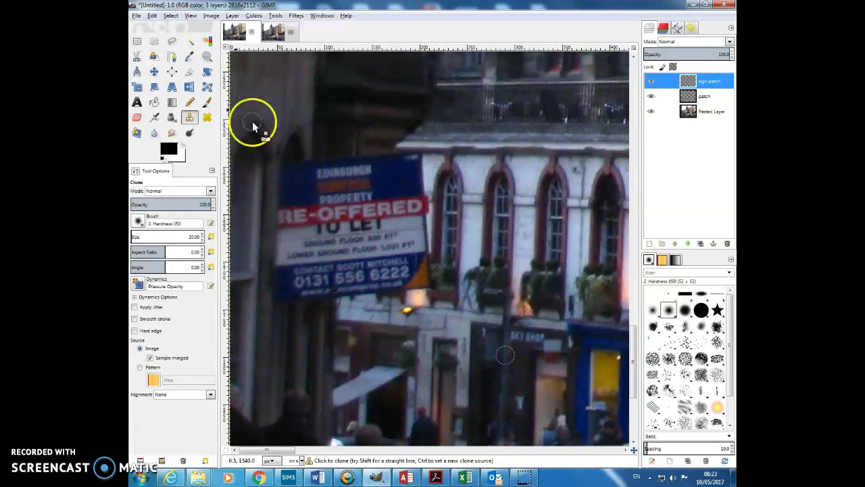
Step: Select the street-side half of the To Let board freehand, and add a rectangle of about 125 by 124 px over its lower part
left_click(173, 42)
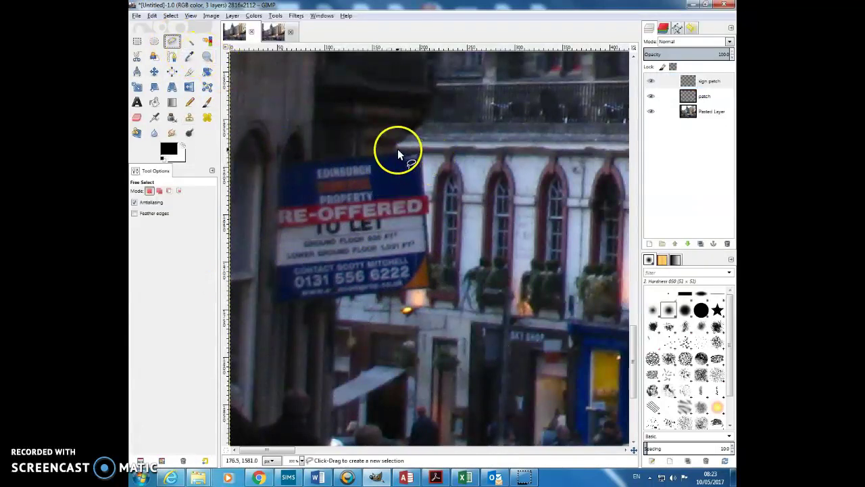
mouse_move(398, 145)
left_mouse_down()
mouse_move(360, 179)
mouse_move(354, 236)
mouse_move(375, 276)
mouse_move(410, 295)
left_mouse_up()
mouse_move(456, 238)
left_mouse_down()
mouse_move(423, 148)
mouse_move(397, 145)
left_mouse_up()
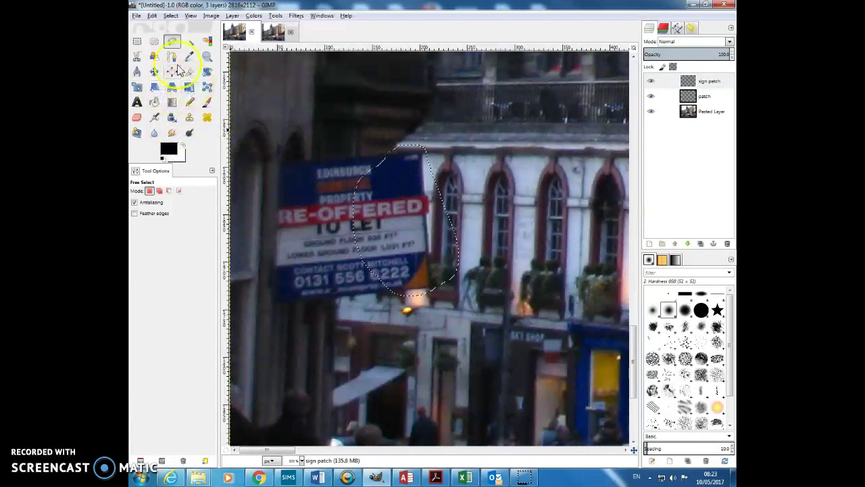
left_click(138, 42)
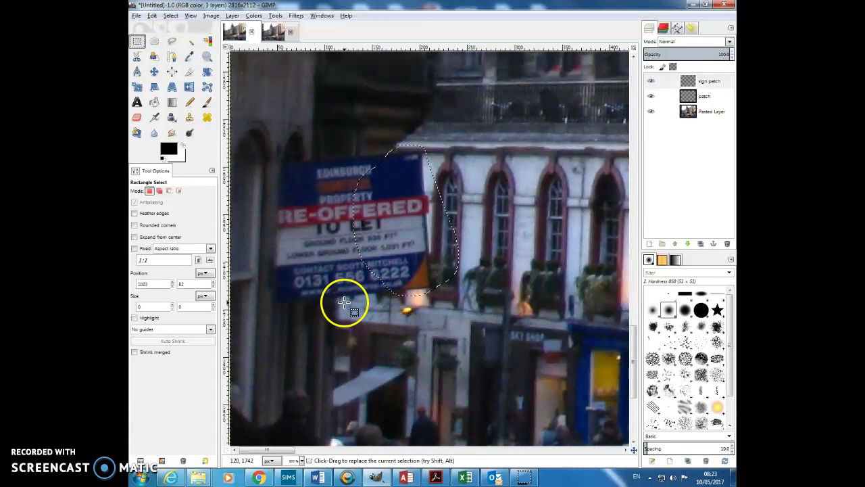
left_click_drag(343, 302, 460, 184)
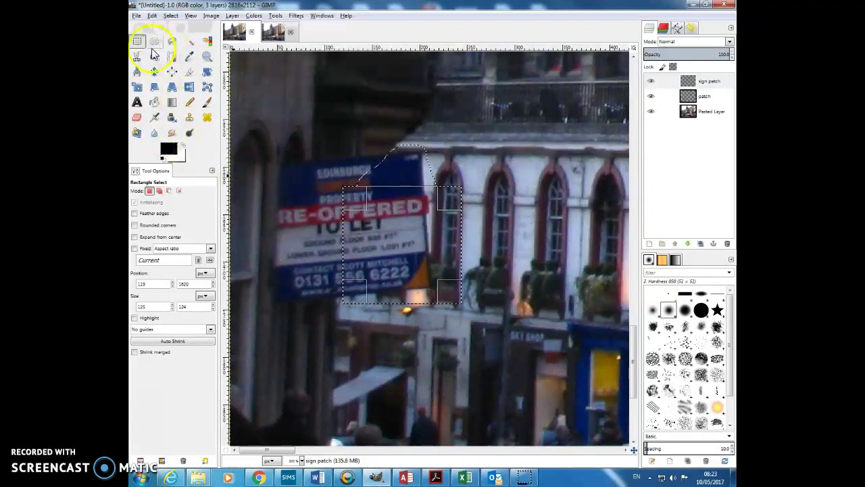
Step: Refine the selection freehand where the sloping edge meets the rectangle's upper corner, adding a small area and subtracting the excess
left_click(171, 41)
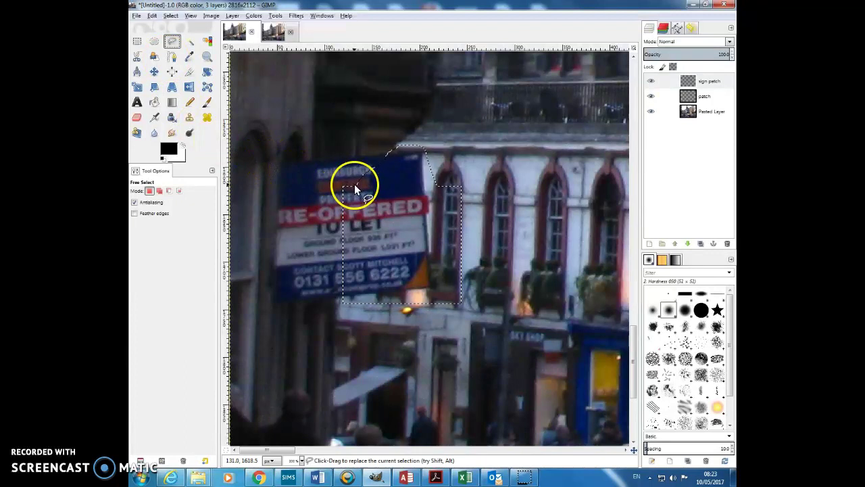
mouse_move(353, 184)
left_mouse_down("shift")
mouse_move(345, 192)
mouse_move(338, 180)
mouse_move(354, 183)
left_mouse_up("shift")
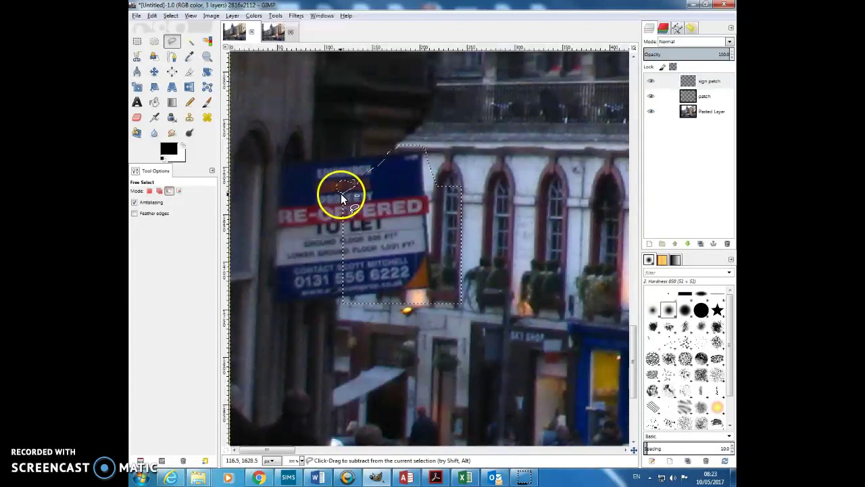
left_click_drag(350, 181, 352, 181, "ctrl")
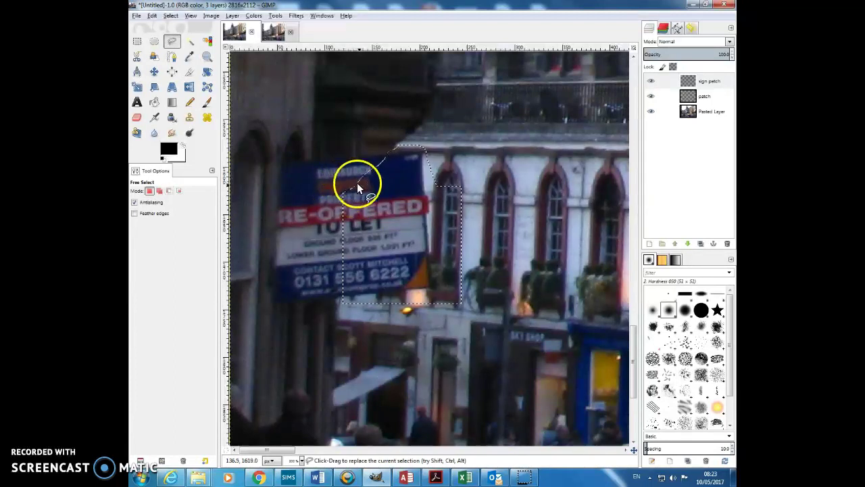
Step: Sample the top of an arched window on the white building and clone it over the upper part of the selected board
left_click(189, 117)
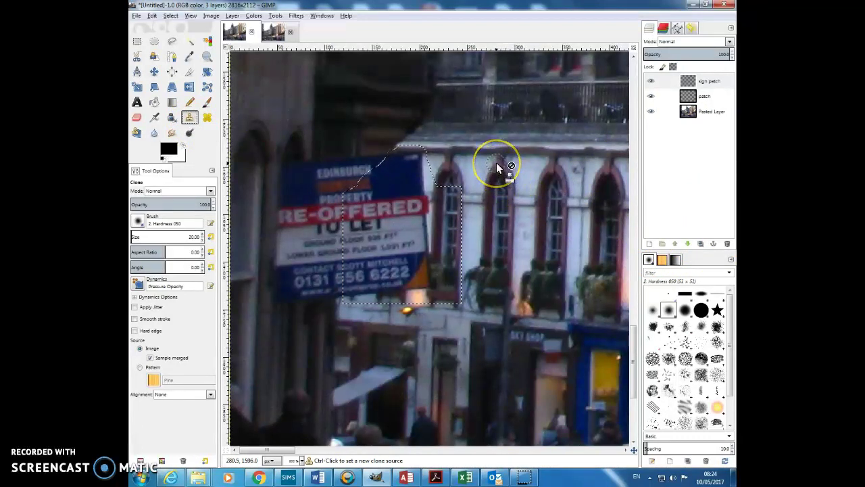
left_click(550, 170)
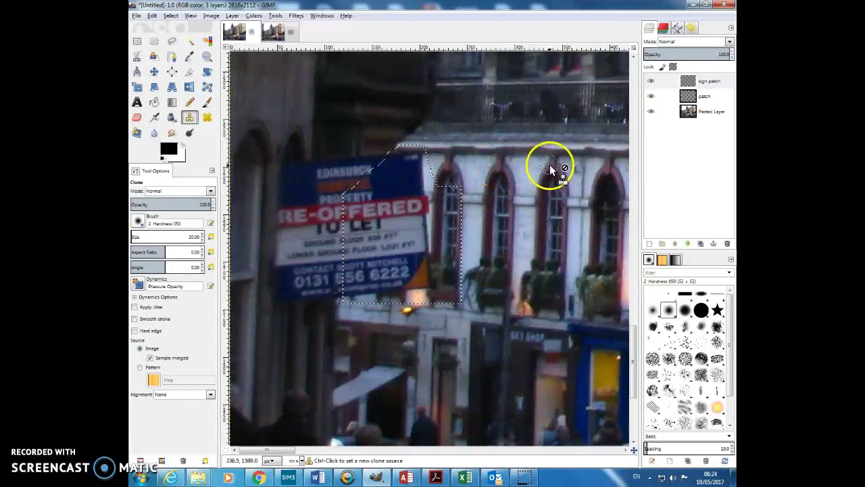
left_click(521, 175)
left_click(446, 173)
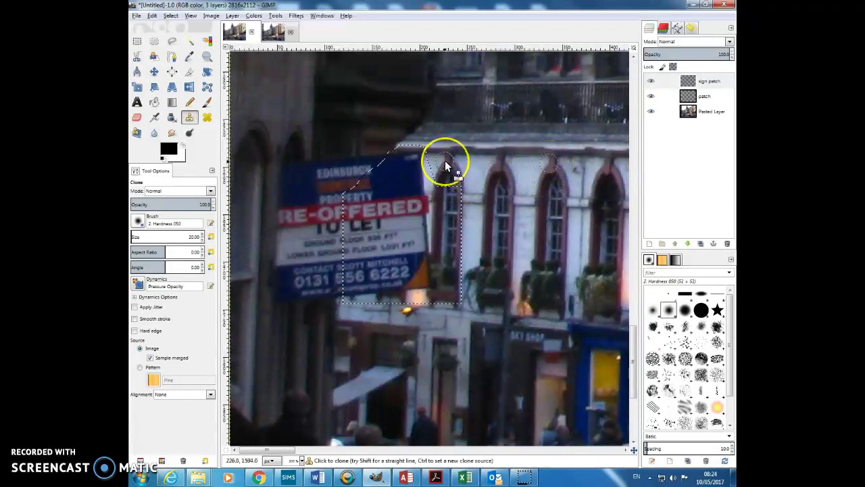
left_click(419, 169)
mouse_move(420, 169)
left_mouse_down()
mouse_move(429, 164)
mouse_move(421, 155)
mouse_move(403, 154)
mouse_move(344, 177)
mouse_move(307, 211)
left_mouse_up()
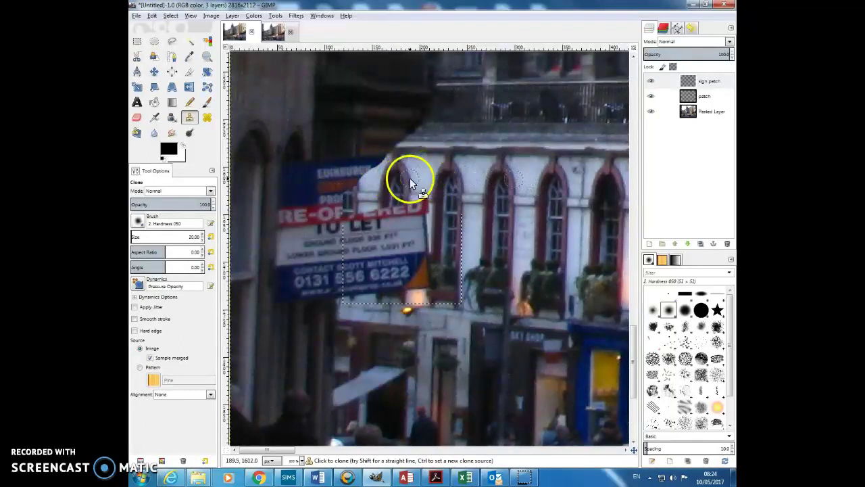
Step: Clone the remaining arched windows, white wall and flower boxes over the lower part of the selected board
mouse_move(424, 197)
left_mouse_down()
mouse_move(426, 220)
mouse_move(403, 213)
mouse_move(428, 229)
mouse_move(395, 248)
mouse_move(418, 248)
mouse_move(415, 275)
mouse_move(424, 287)
mouse_move(416, 290)
mouse_move(393, 267)
left_mouse_up()
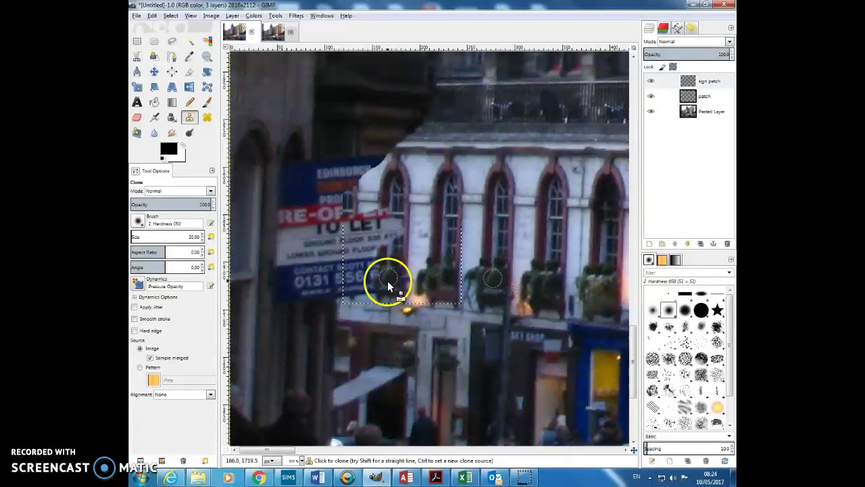
mouse_move(386, 217)
left_mouse_down()
mouse_move(349, 220)
mouse_move(346, 227)
mouse_move(373, 236)
mouse_move(341, 246)
mouse_move(380, 251)
mouse_move(340, 257)
mouse_move(340, 285)
left_mouse_up()
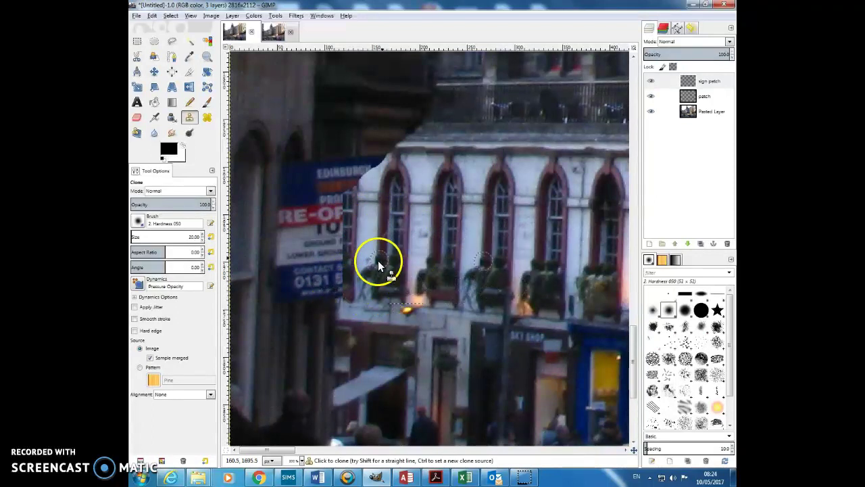
left_click_drag(408, 222, 374, 208)
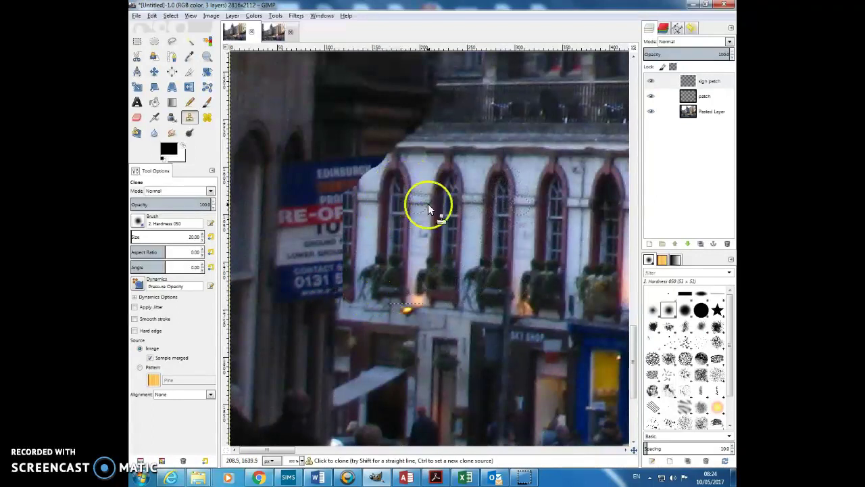
left_click_drag(436, 200, 464, 231)
left_click_drag(482, 286, 435, 250)
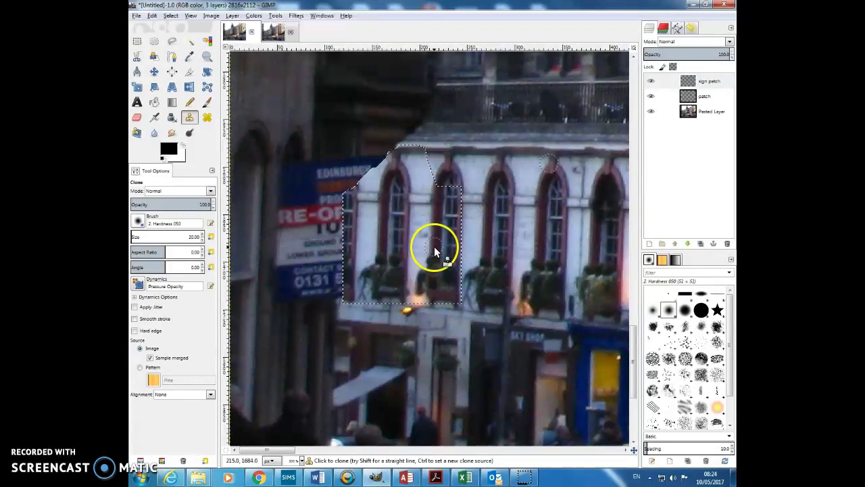
Step: Invert the selection and clone the dark stonework above the To Let board over the board's upper edge beside the white building
left_click(173, 17)
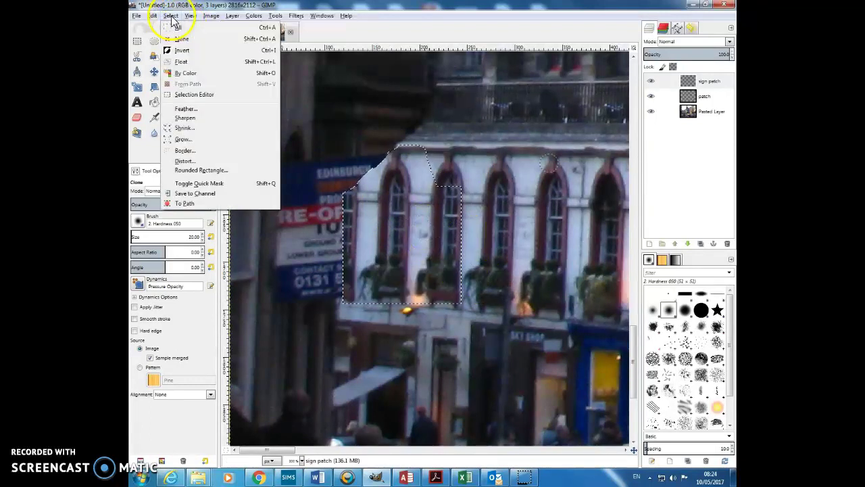
left_click(190, 50)
left_click(313, 166)
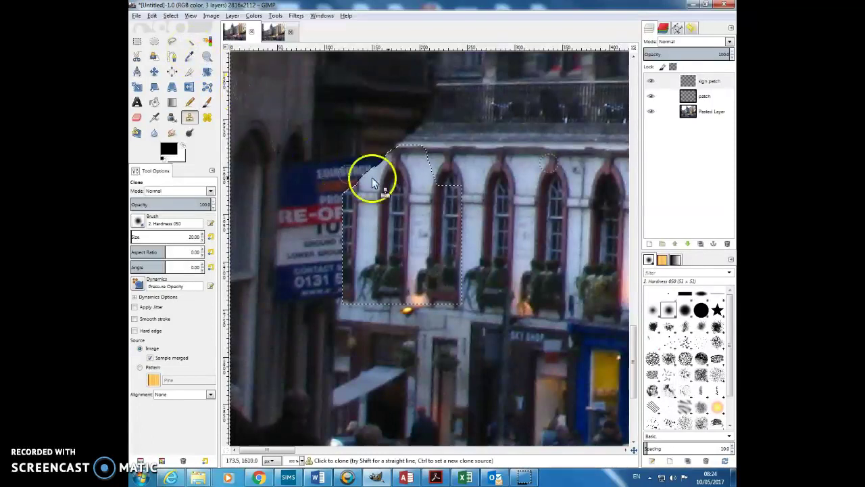
left_click(237, 203)
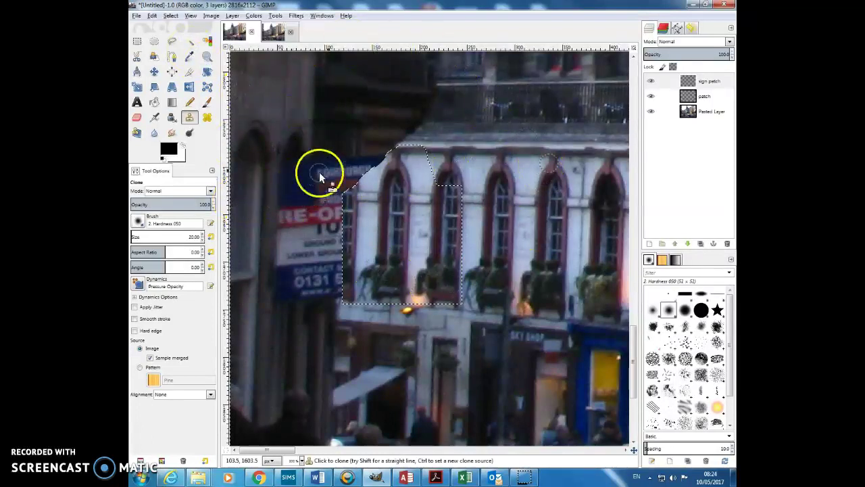
left_click_drag(378, 144, 365, 162)
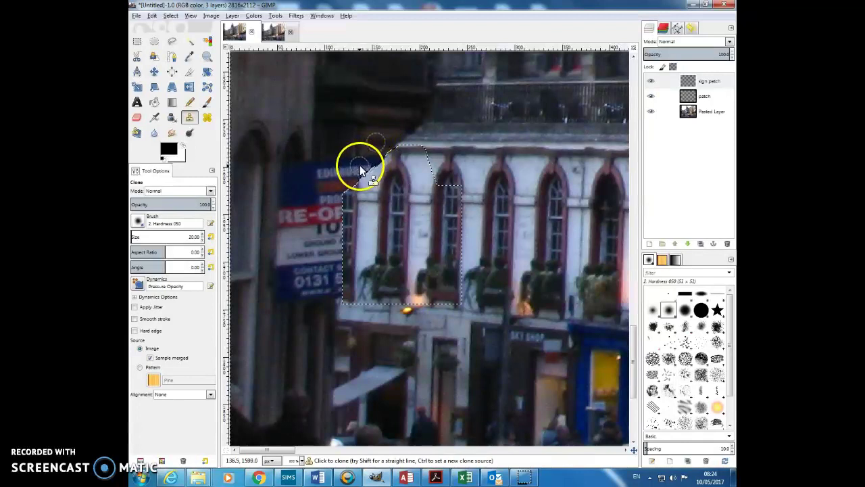
mouse_move(361, 164)
left_mouse_down()
mouse_move(381, 160)
mouse_move(360, 163)
mouse_move(357, 177)
mouse_move(353, 161)
mouse_move(347, 192)
mouse_move(355, 177)
mouse_move(333, 190)
left_mouse_up()
Step: Sample the darker wall above the To Let board and clone it over the top of the board's remaining blue area
left_click(331, 140, "ctrl")
left_click_drag(343, 156, 340, 168)
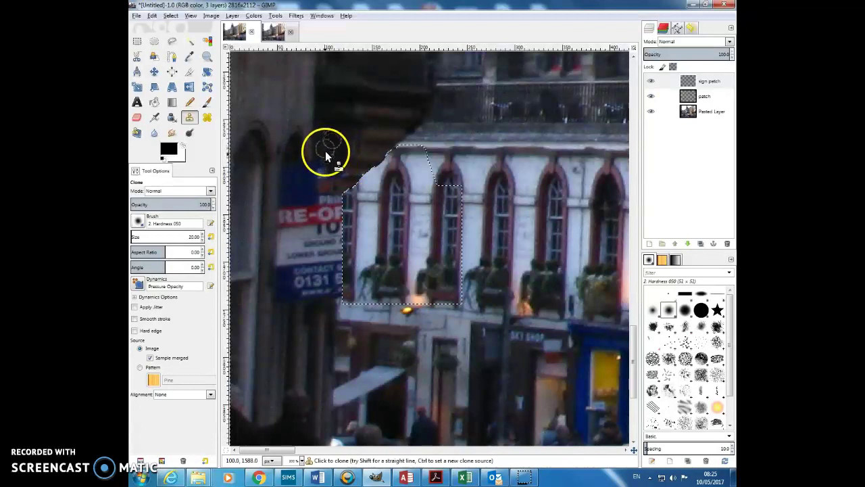
left_click_drag(321, 163, 322, 180)
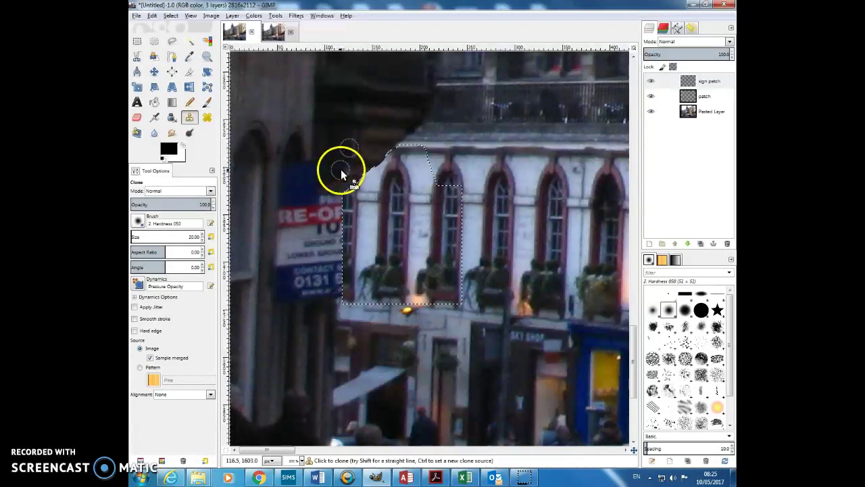
left_click_drag(332, 177, 328, 183)
left_click(312, 340)
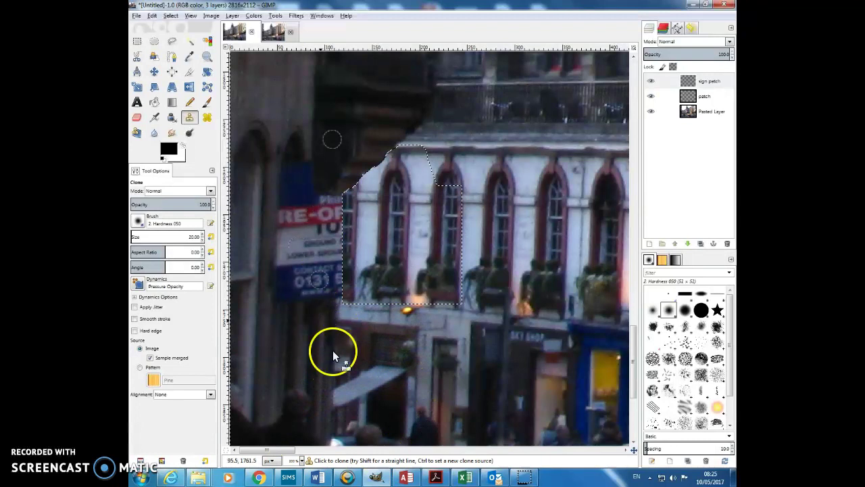
Step: Clear the inverted selection around the To Let board so that nothing in the photo is selected
left_click_drag(307, 461, 296, 428)
mouse_move(433, 452)
left_mouse_down()
mouse_move(469, 454)
mouse_move(426, 453)
left_mouse_up()
left_click(136, 41)
key("ctrl+a")
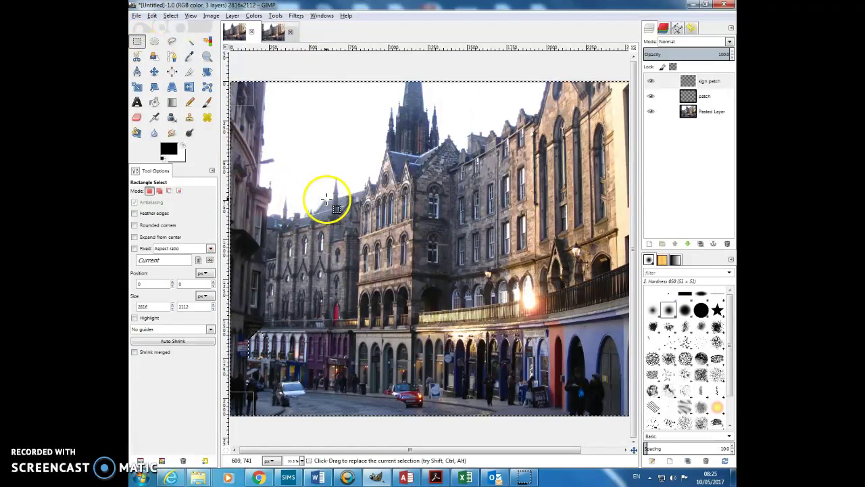
left_click(347, 423)
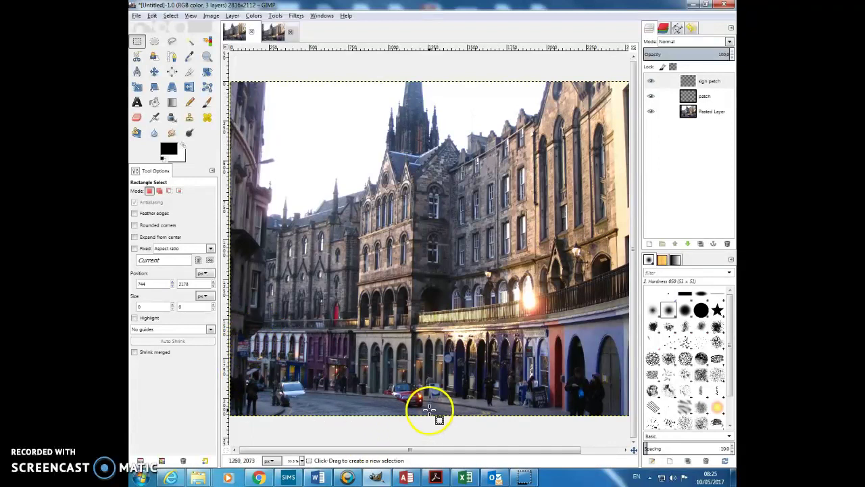
Step: Compare the whole photo with the sign patch layer hidden and shown
left_click(653, 96)
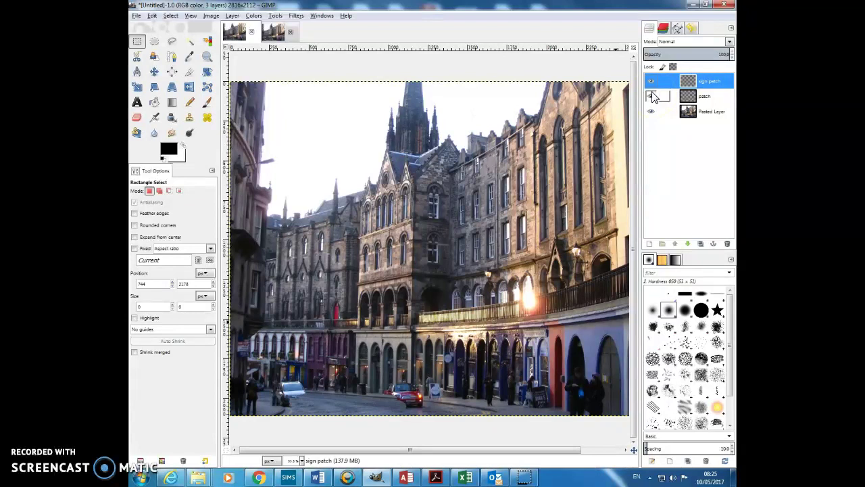
left_click(652, 82)
left_click(651, 82)
left_click(651, 82)
left_click(650, 81)
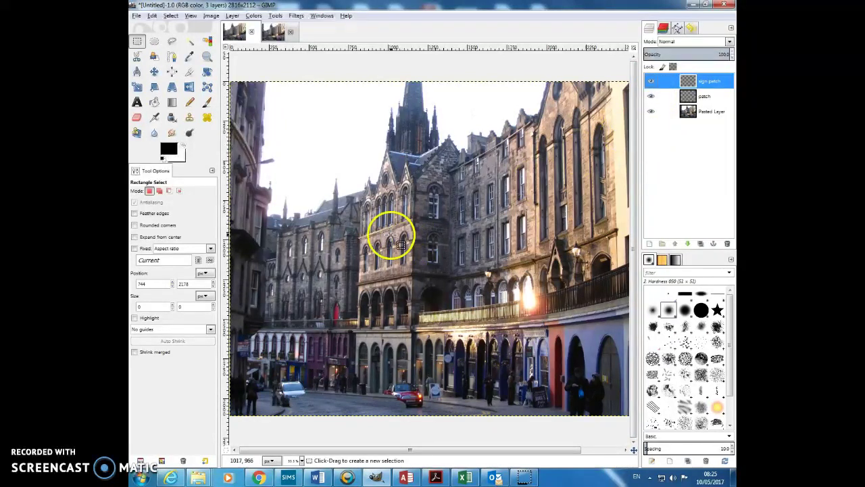